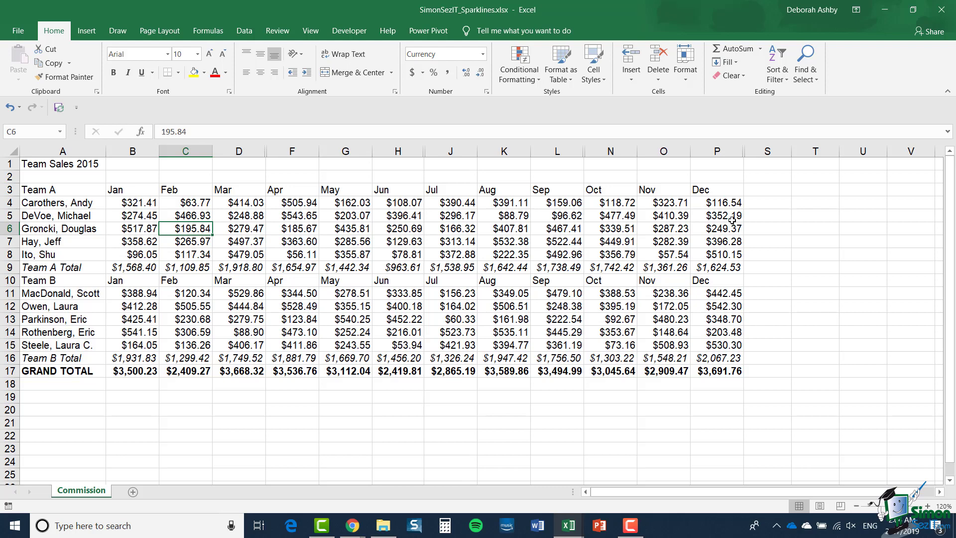
# Step: Insert a blank column before the January column B
pyautogui.click(131, 153)
pyautogui.rightClick(131, 153)
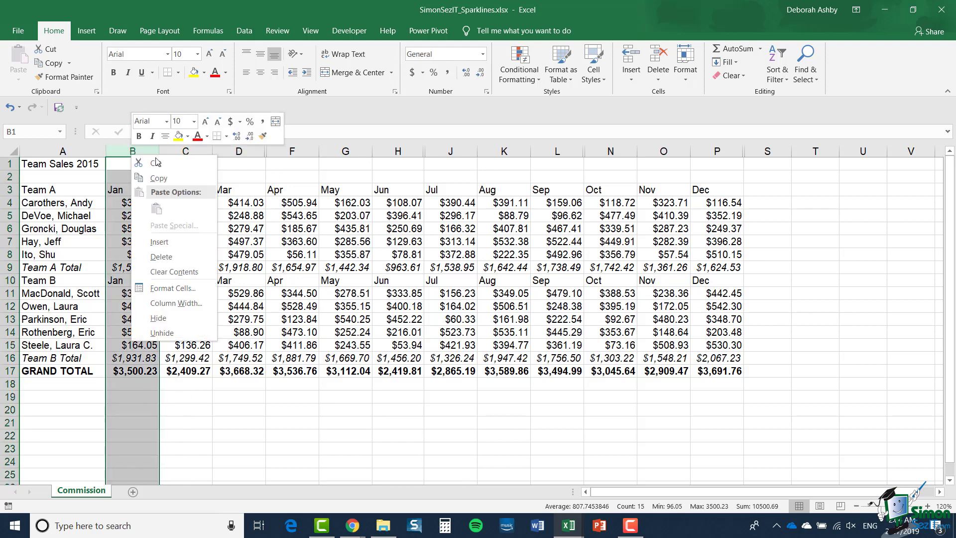
pyautogui.click(154, 242)
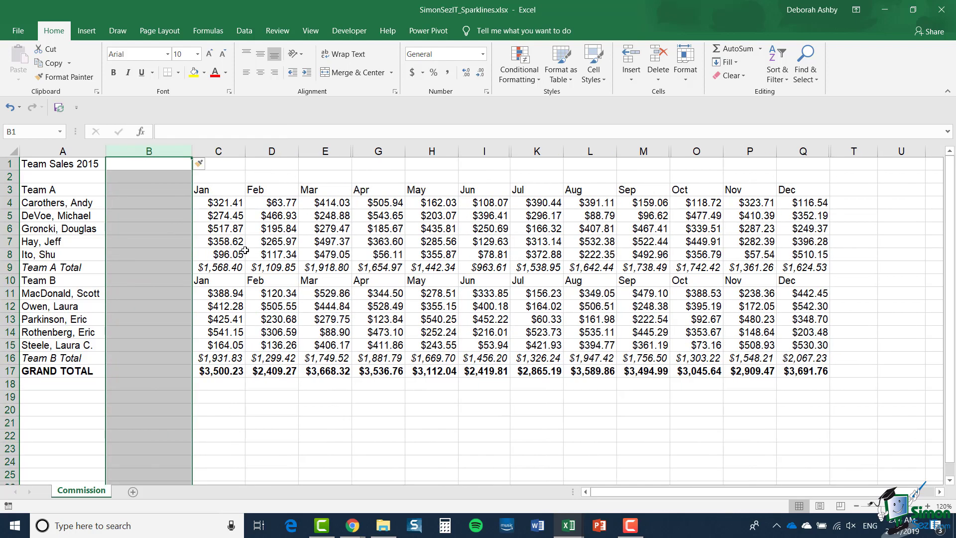
# Step: Create line sparklines in B4:B8 for the Team A monthly sales, using the data range C4:Q8
pyautogui.click(85, 32)
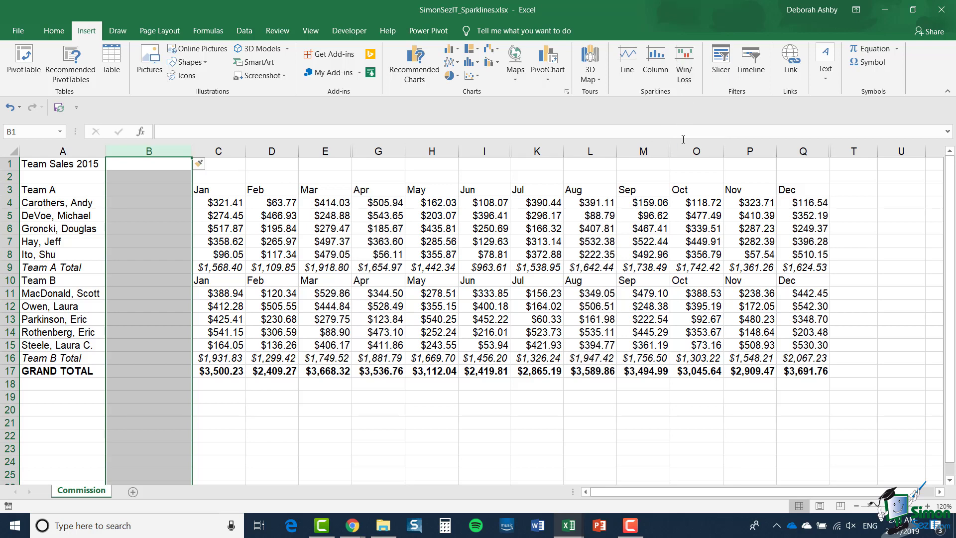
pyautogui.click(627, 65)
pyautogui.moveTo(350, 324); pyautogui.dragTo(561, 315)
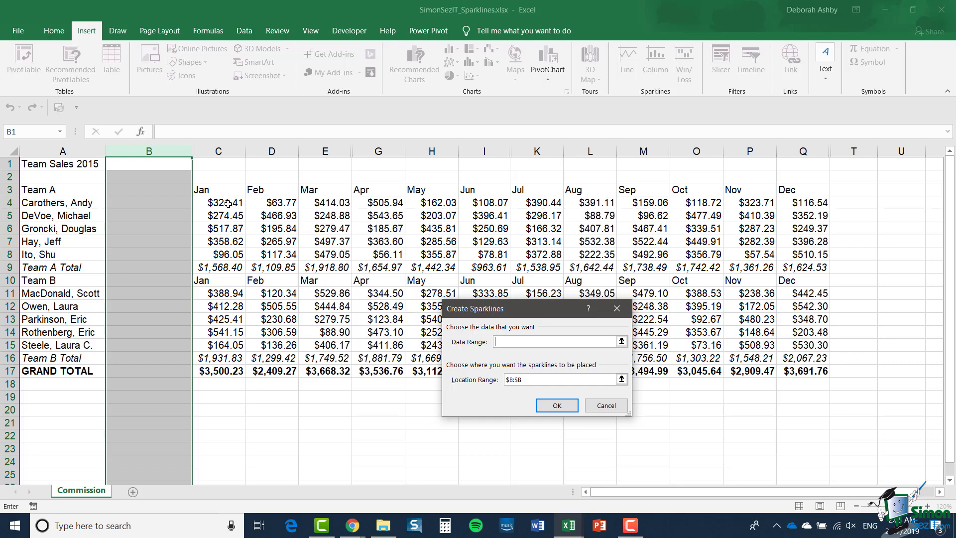
pyautogui.moveTo(228, 203); pyautogui.dragTo(803, 254)
pyautogui.click(601, 345)
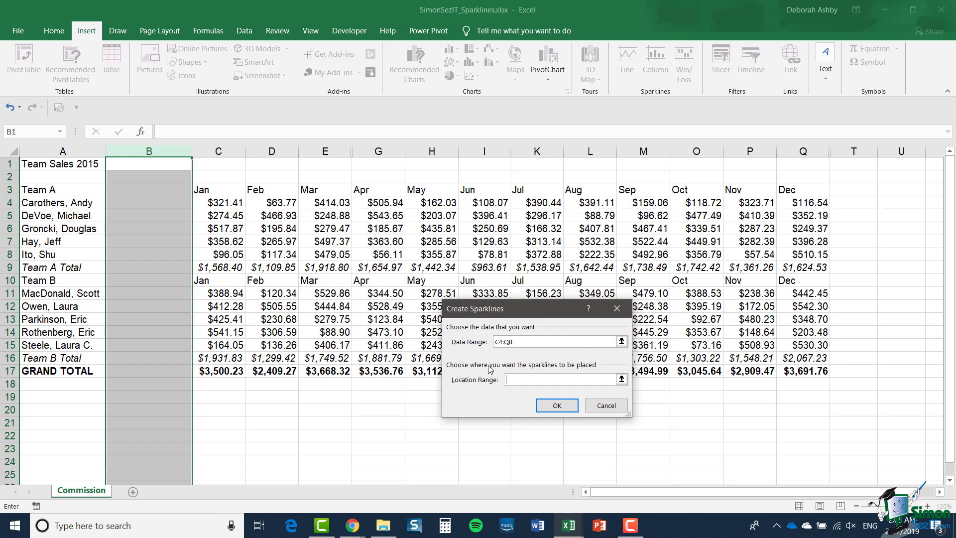
pyautogui.moveTo(169, 202); pyautogui.dragTo(161, 259)
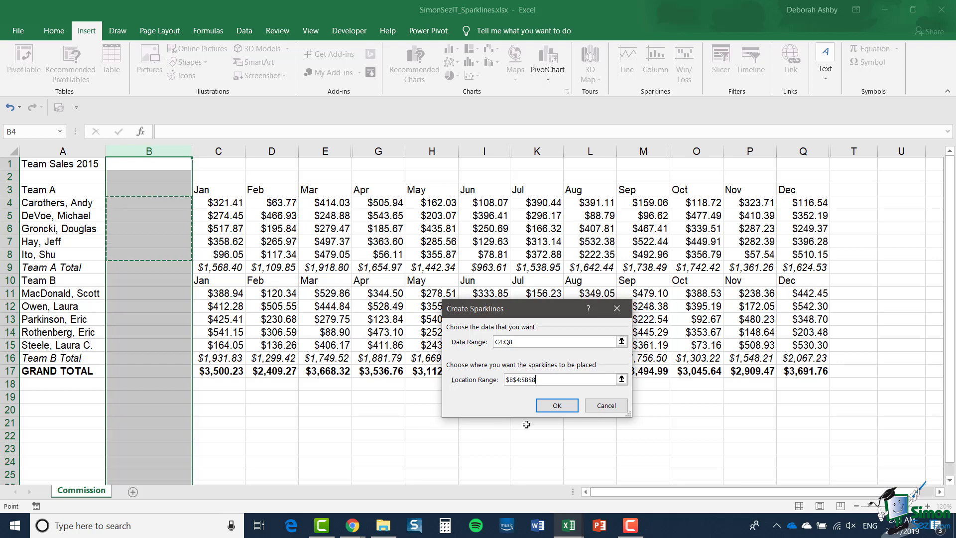
pyautogui.click(557, 405)
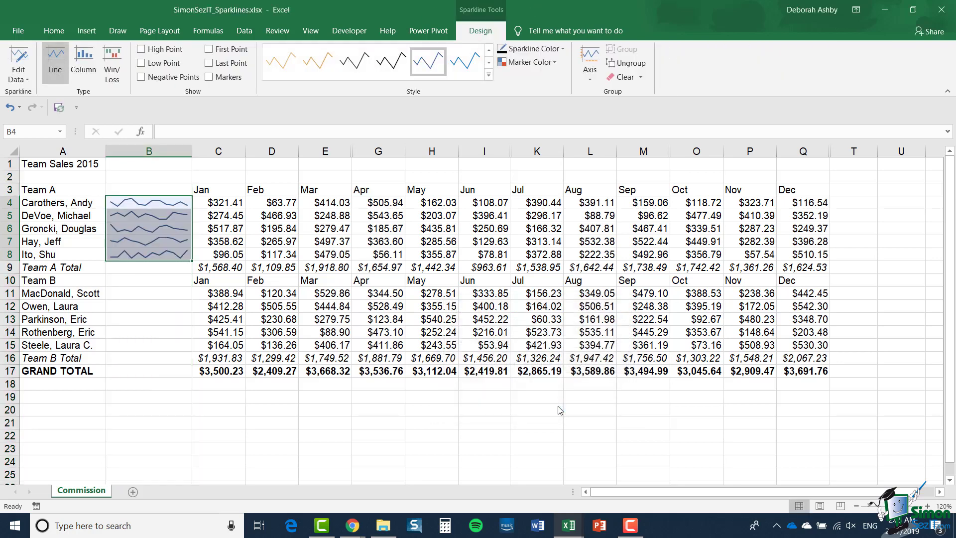
pyautogui.click(495, 431)
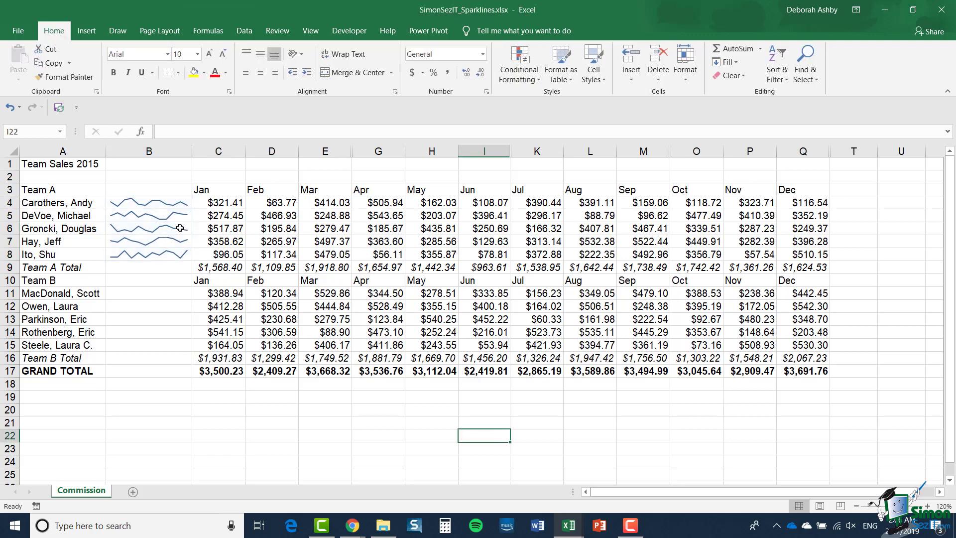
pyautogui.click(172, 204)
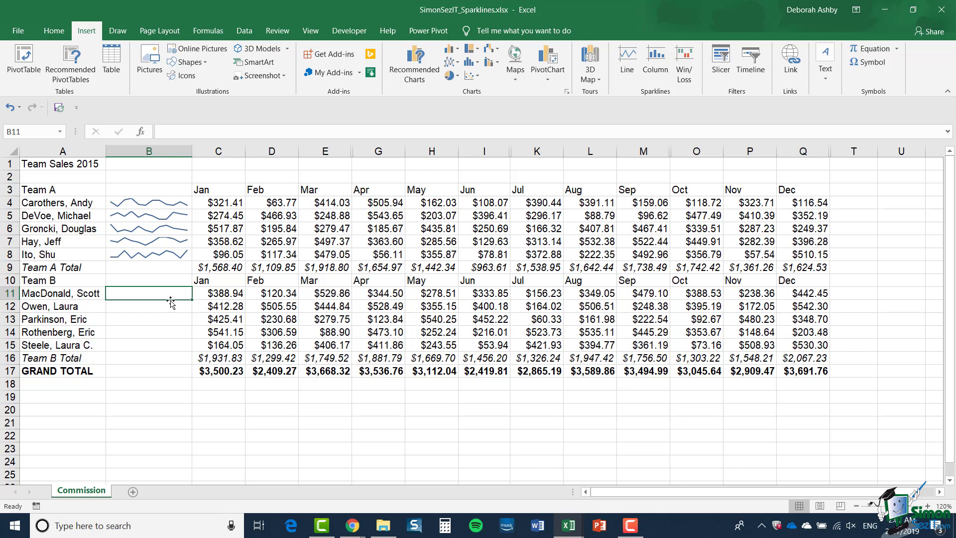
# Step: Create column sparklines in B11:B15 for the Team B monthly sales, using the data range C11:Q15
pyautogui.moveTo(167, 293); pyautogui.dragTo(162, 344)
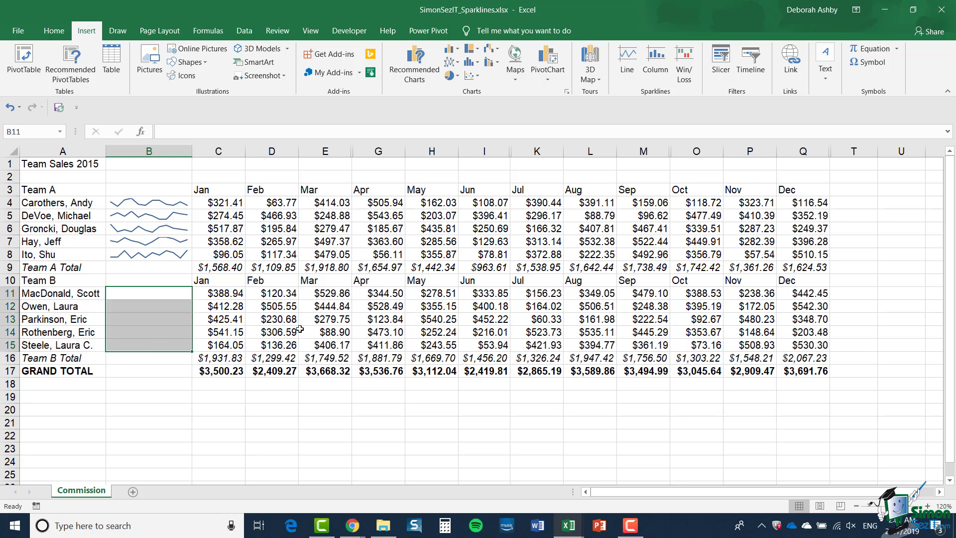
pyautogui.click(657, 65)
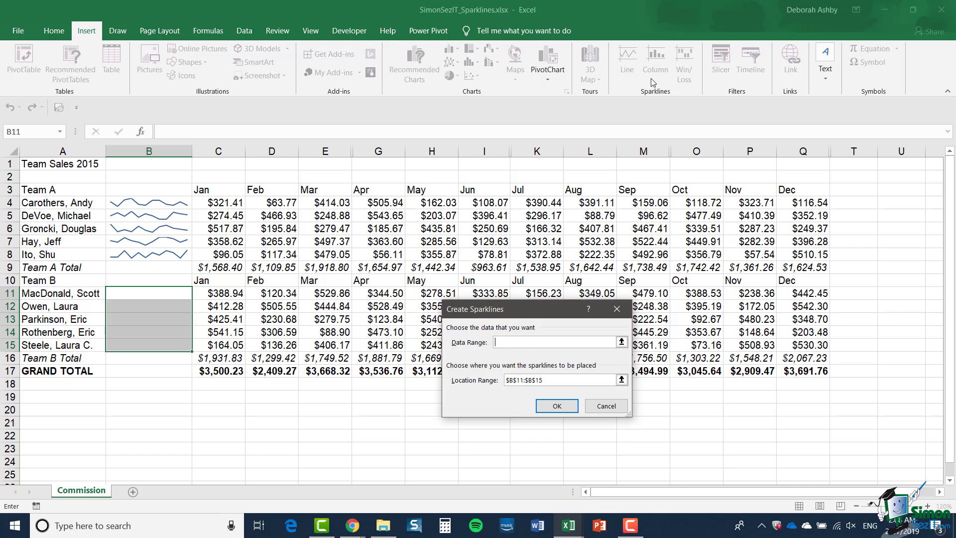
pyautogui.moveTo(529, 309); pyautogui.dragTo(509, 401)
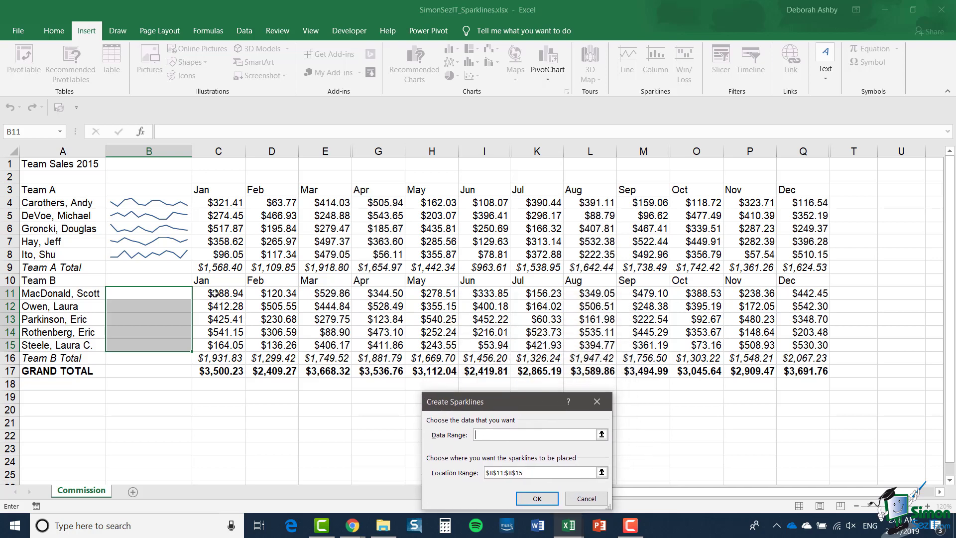
pyautogui.moveTo(215, 294); pyautogui.dragTo(803, 343)
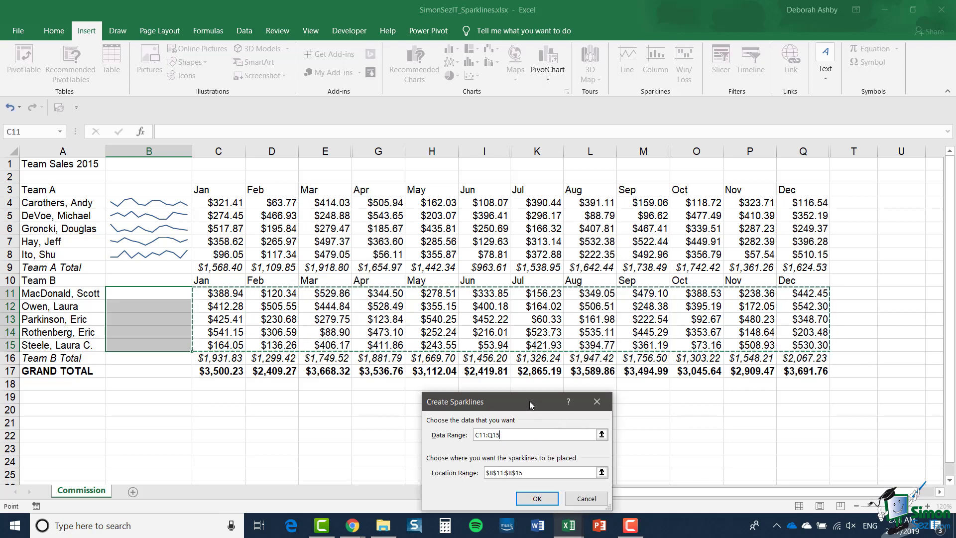
pyautogui.moveTo(530, 401); pyautogui.dragTo(584, 354)
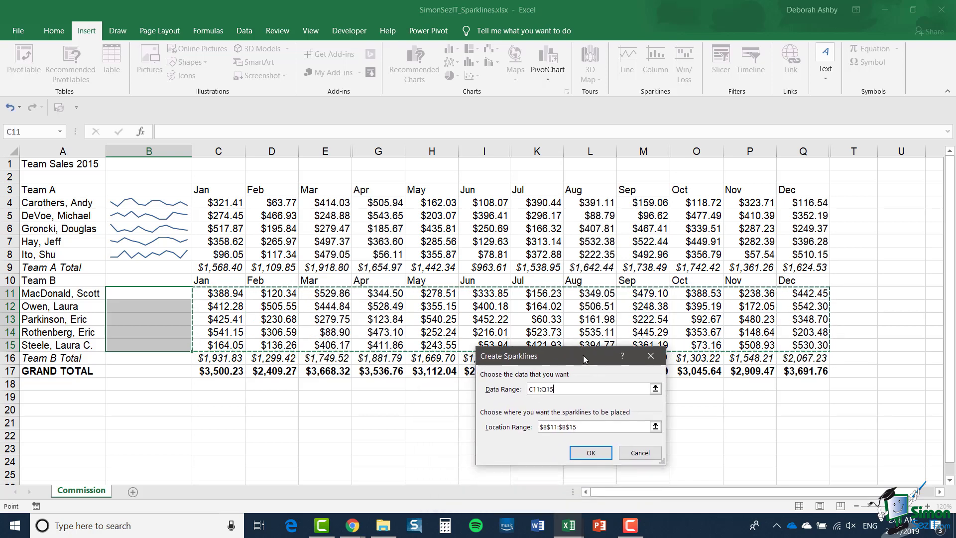
pyautogui.click(587, 452)
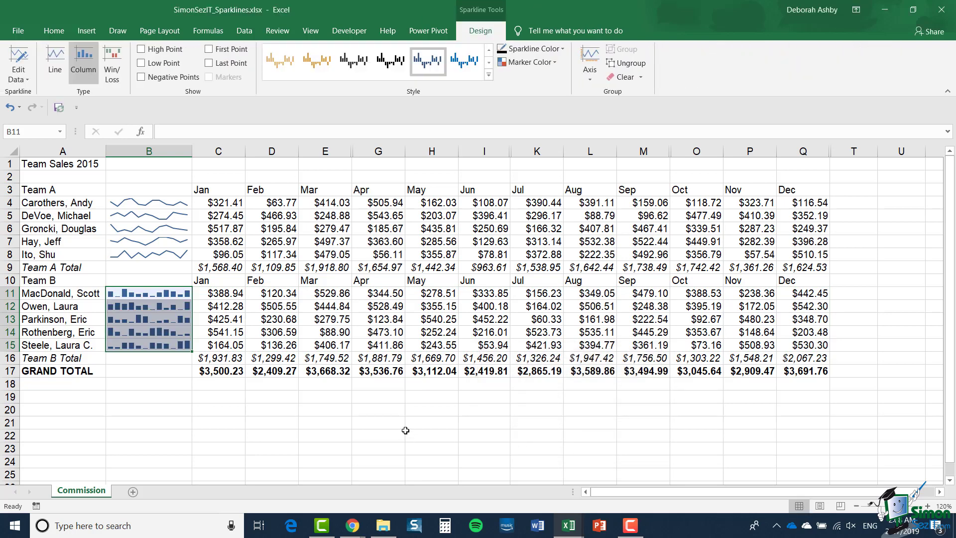
pyautogui.click(405, 423)
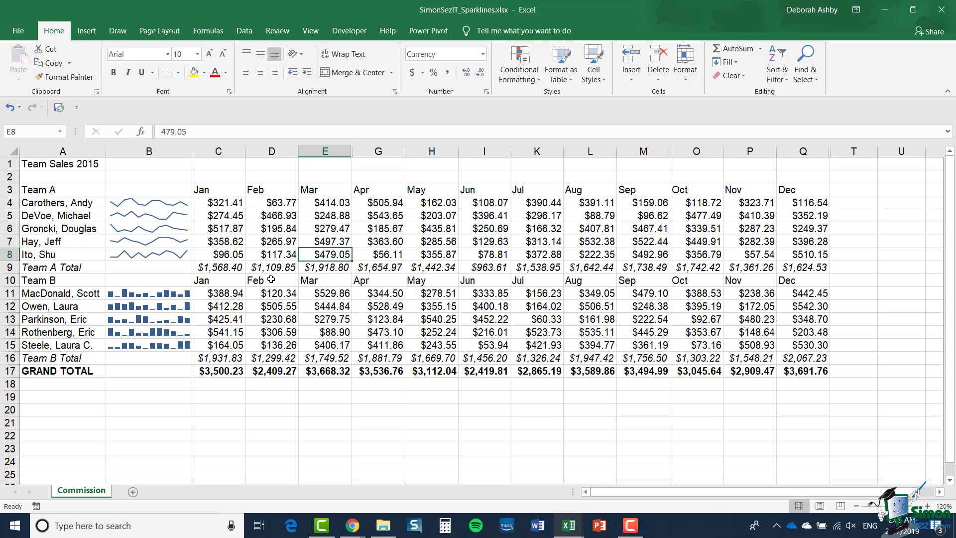
# Step: Ungroup the Team A line sparklines in B4:B8 so that each one can be selected individually
pyautogui.click(159, 203)
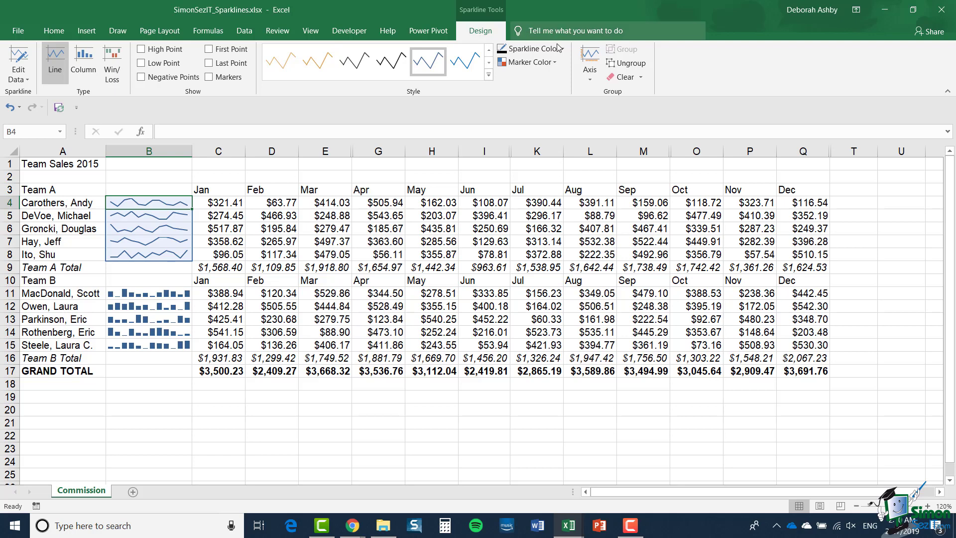
pyautogui.click(631, 63)
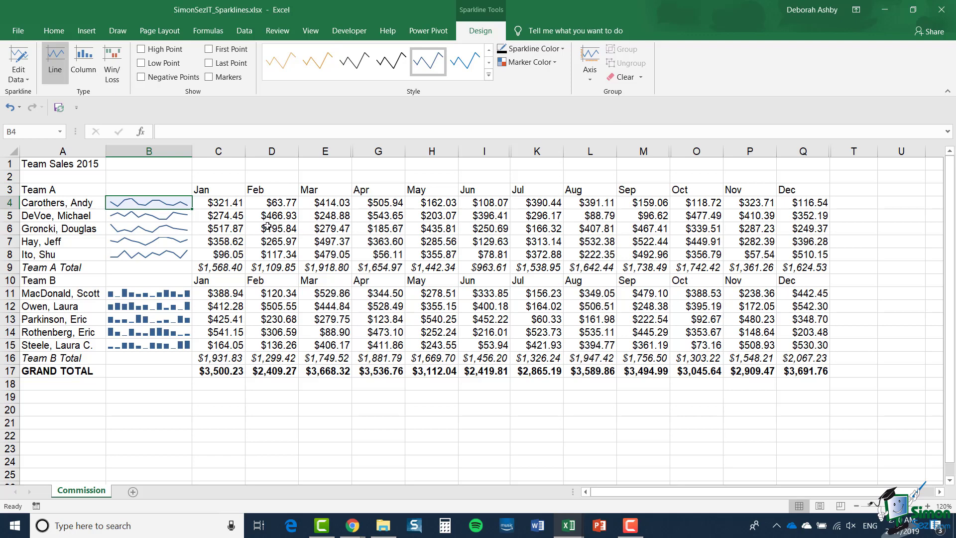
pyautogui.moveTo(170, 204); pyautogui.dragTo(165, 256)
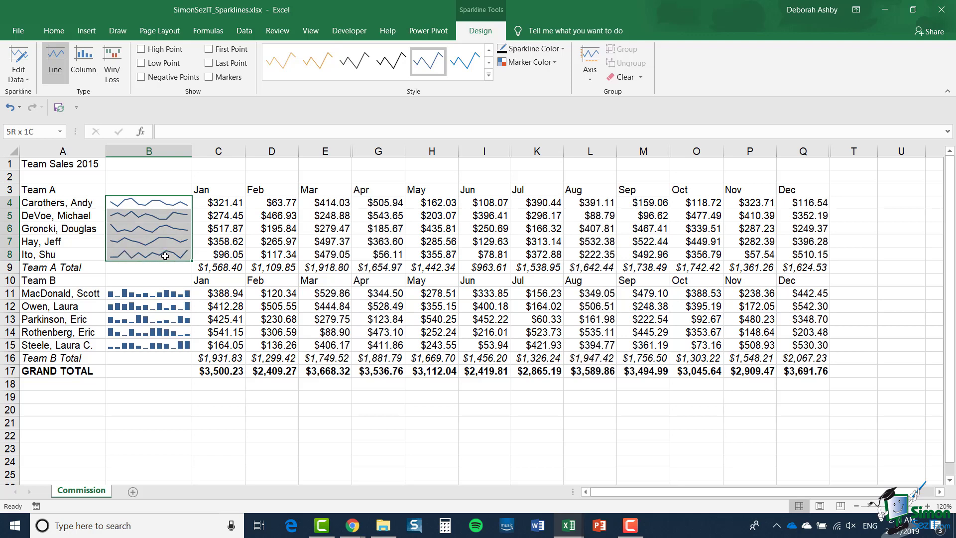
pyautogui.click(630, 53)
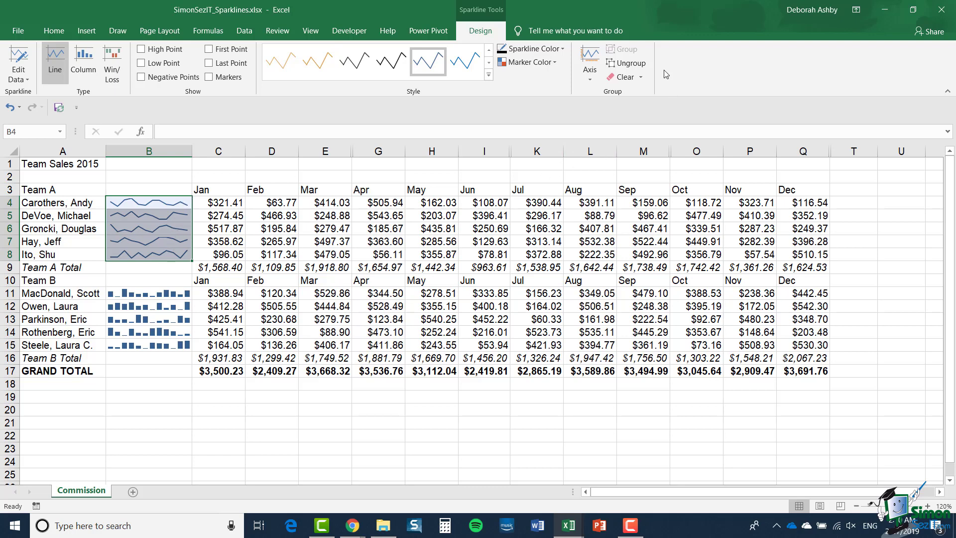
pyautogui.click(638, 65)
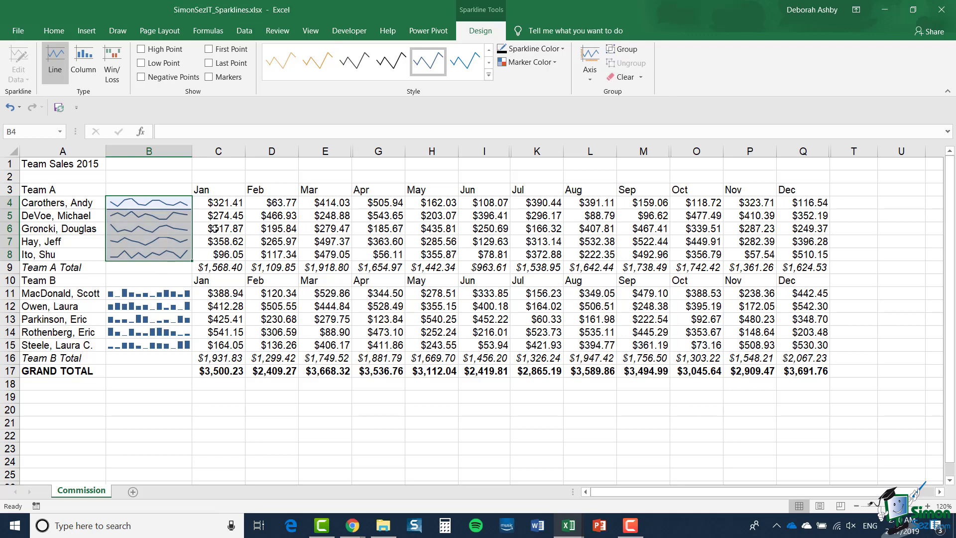
pyautogui.click(187, 230)
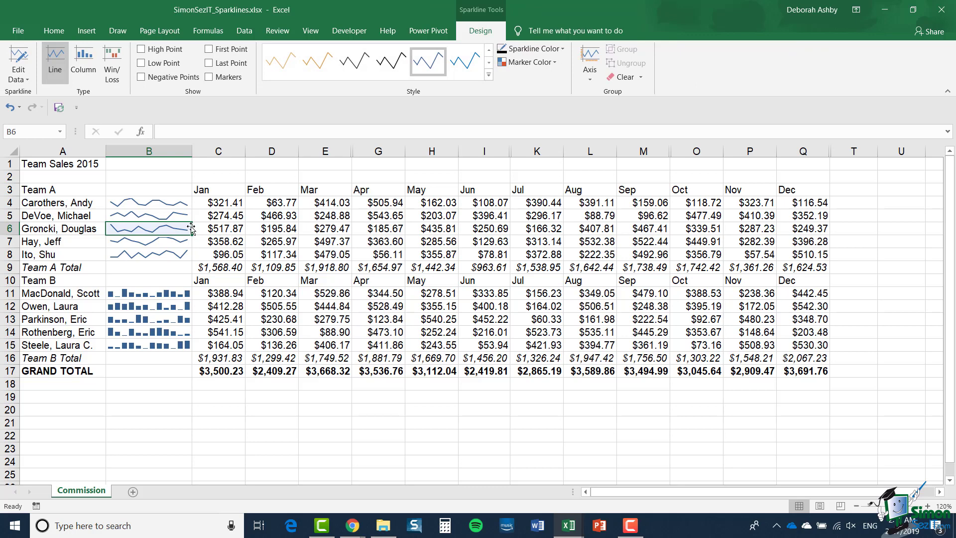
# Step: Apply individual styles to the Team A sparklines: orange for B4, bright blue for B5 and light gold for B6
pyautogui.click(156, 209)
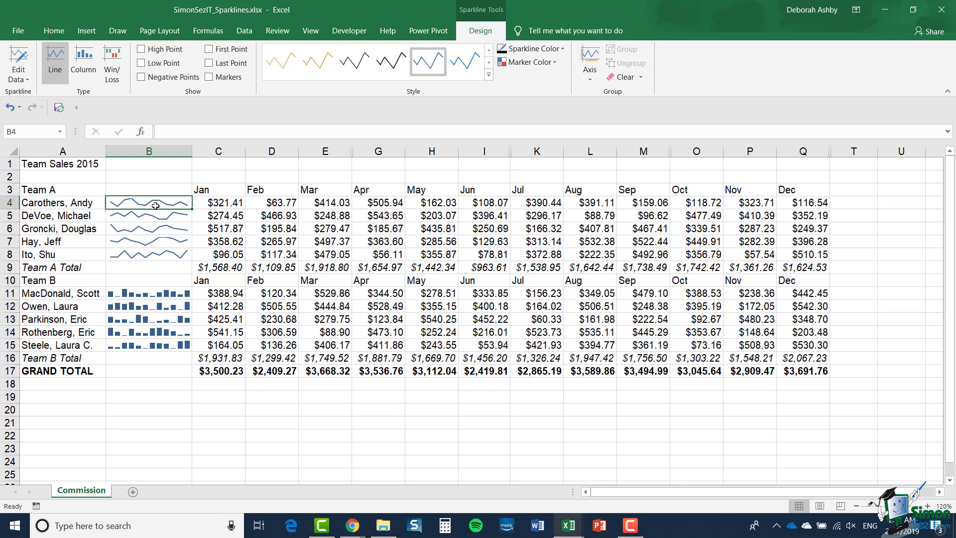
pyautogui.click(318, 63)
pyautogui.click(171, 217)
pyautogui.click(464, 61)
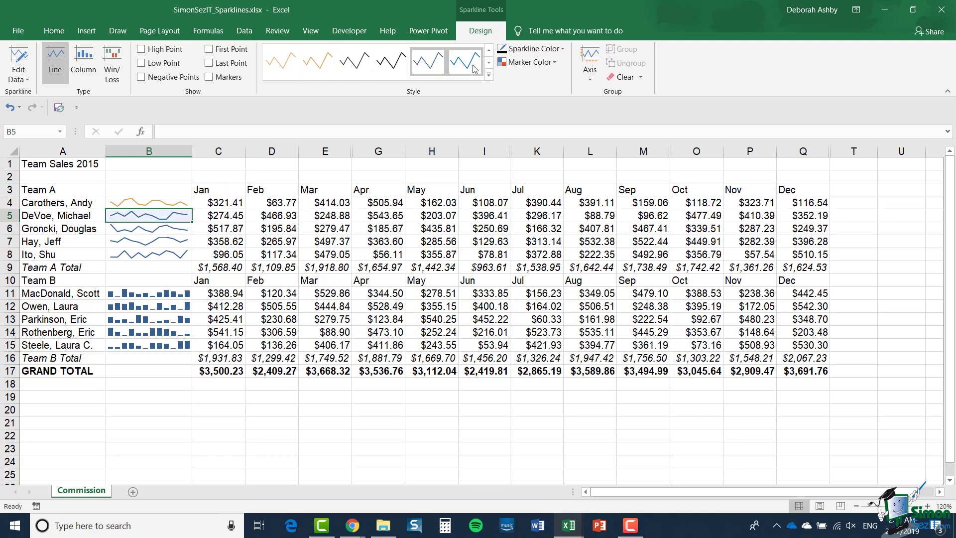
pyautogui.click(172, 229)
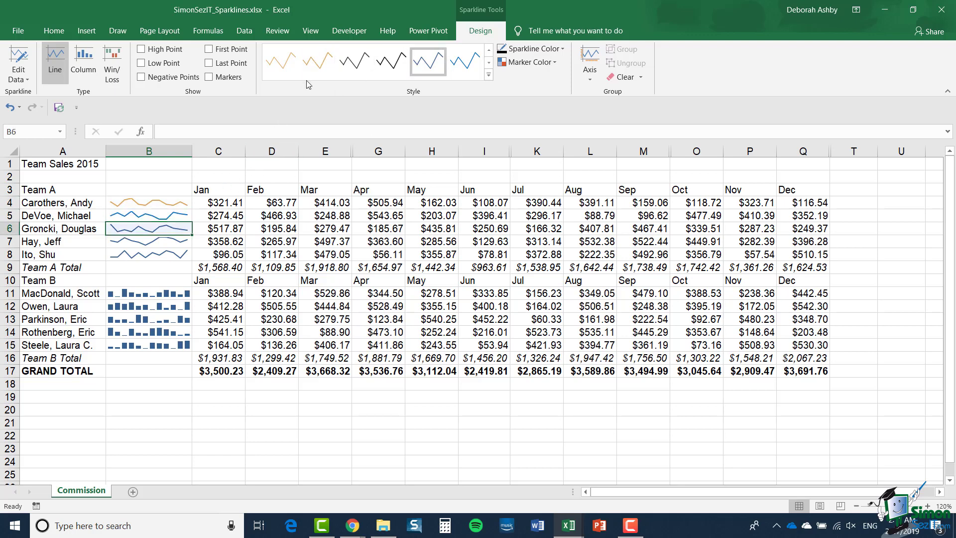
pyautogui.click(281, 62)
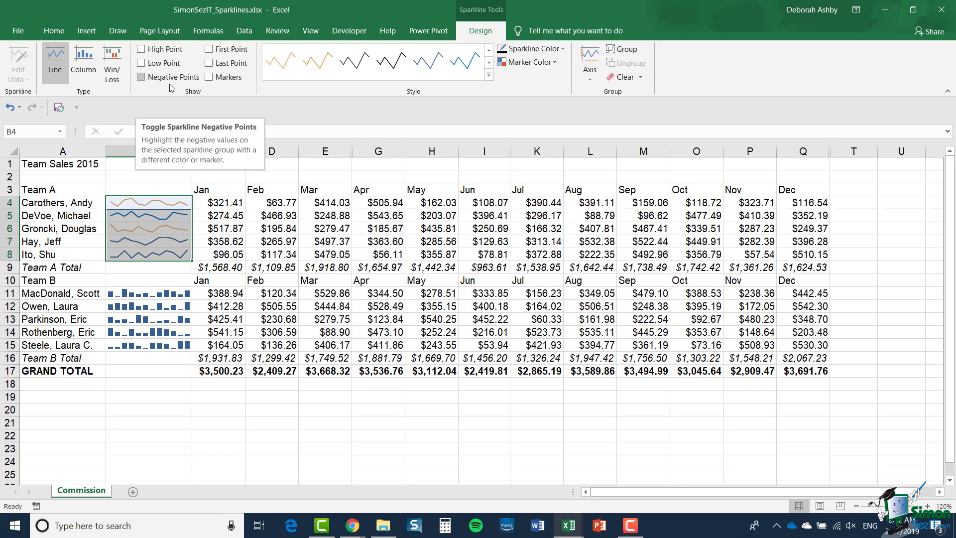
# Step: Mark the high, low, first and last points on the Team A sparklines in B4:B8
pyautogui.click(142, 63)
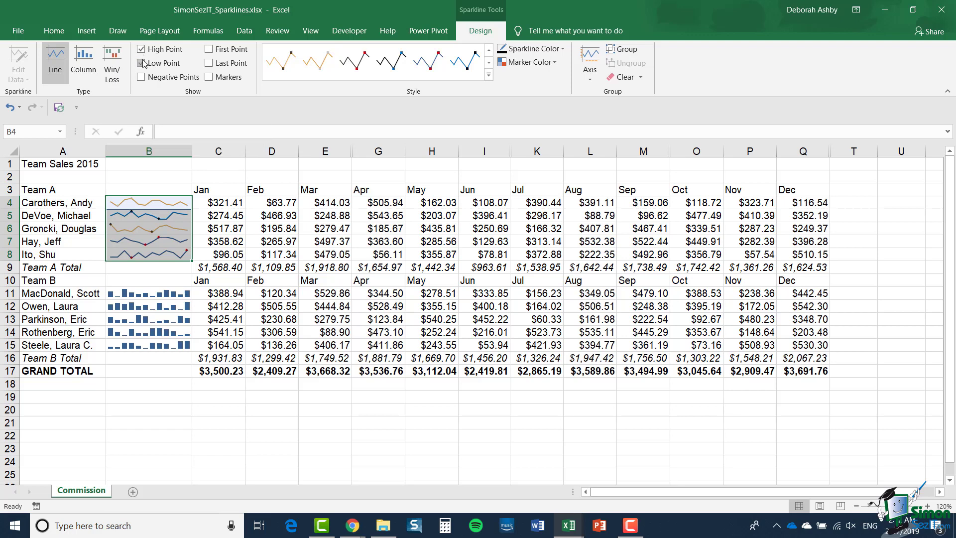
pyautogui.click(209, 49)
pyautogui.click(208, 65)
# Step: Turn off high-point highlighting on the Team B column sparklines and set their vertical axis minimum and maximum to Same for All Sparklines
pyautogui.moveTo(163, 293); pyautogui.dragTo(160, 344)
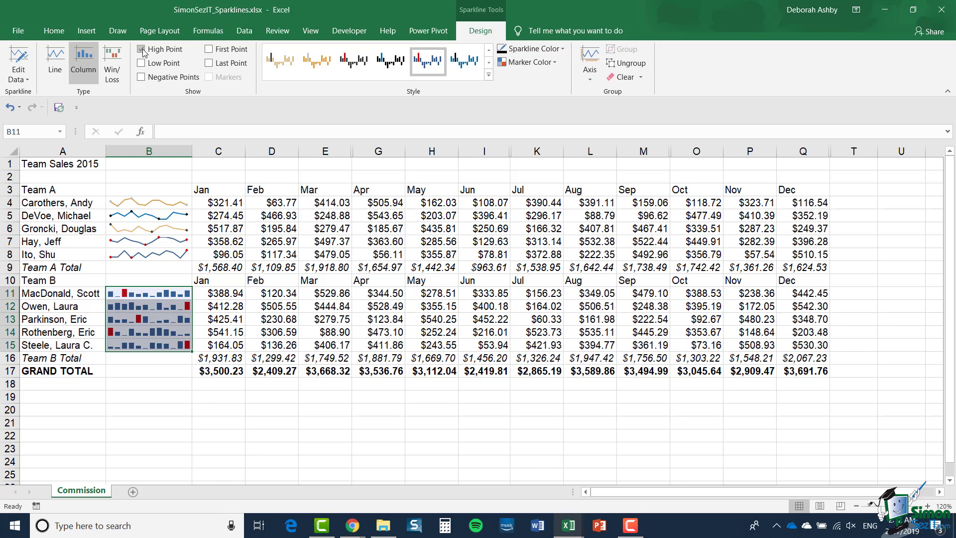
pyautogui.click(141, 50)
pyautogui.click(591, 63)
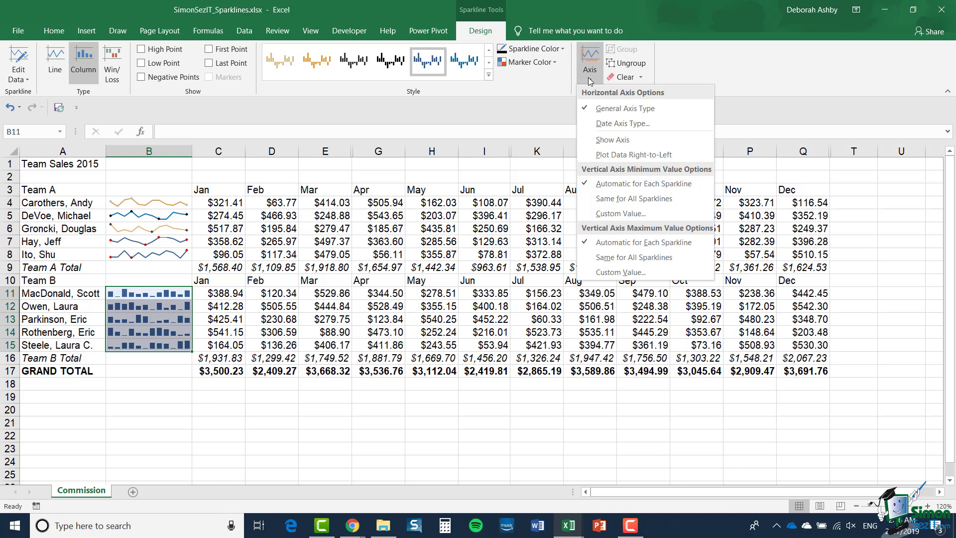
pyautogui.click(639, 203)
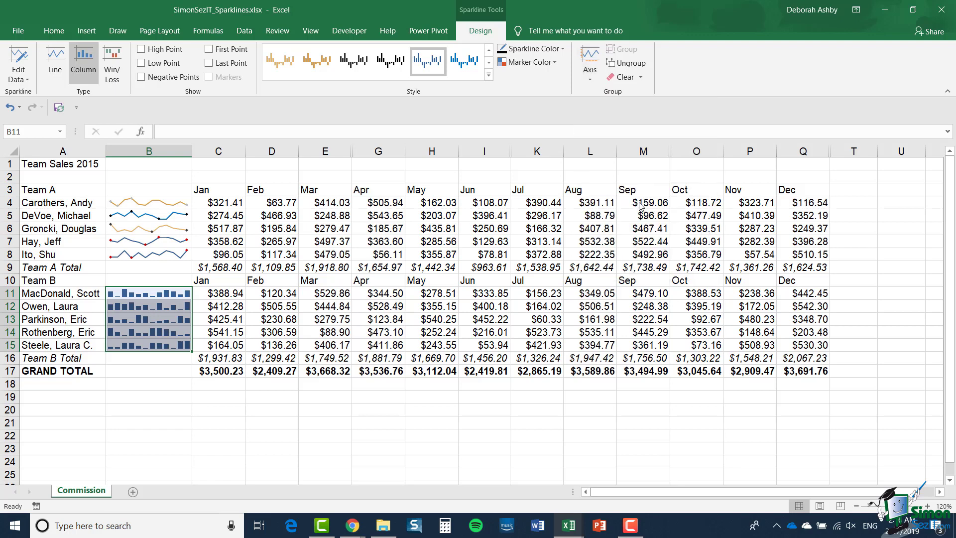
pyautogui.click(590, 79)
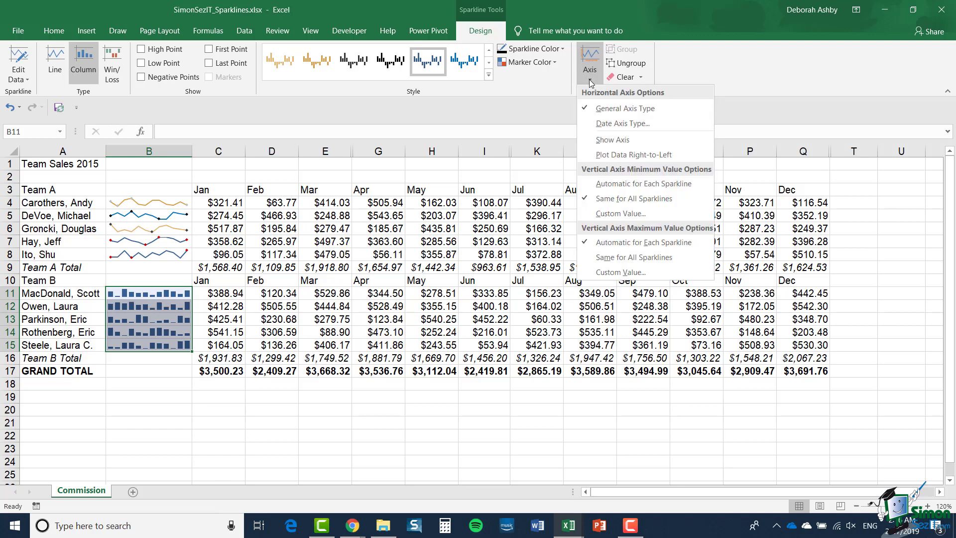
pyautogui.click(593, 257)
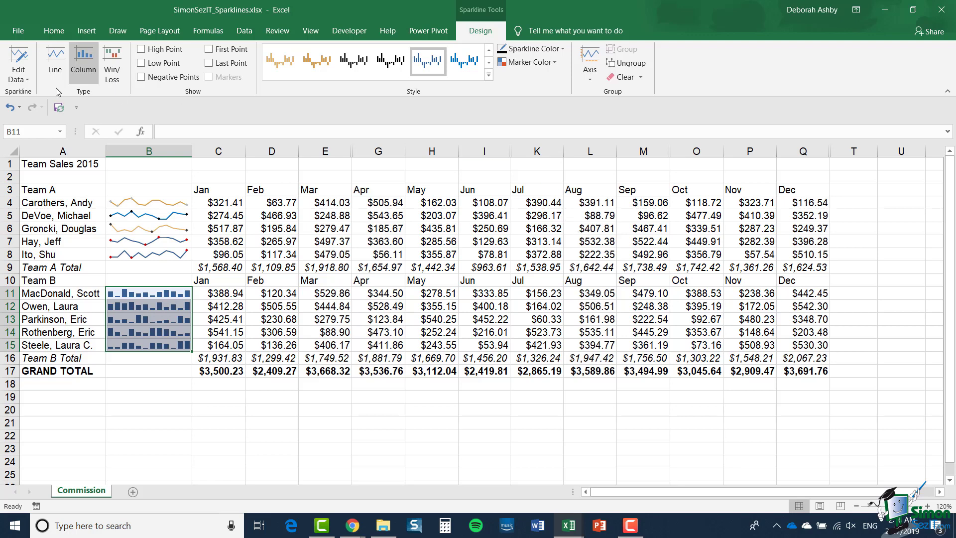
# Step: Review the Team B sparkline group's data and location ranges and the options for clearing sparklines
pyautogui.click(21, 59)
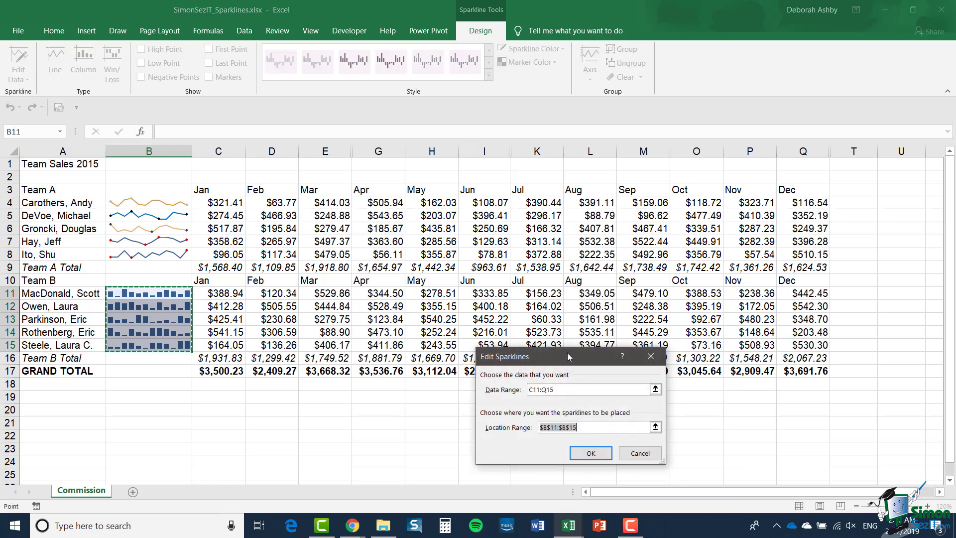
pyautogui.moveTo(567, 355); pyautogui.dragTo(496, 226)
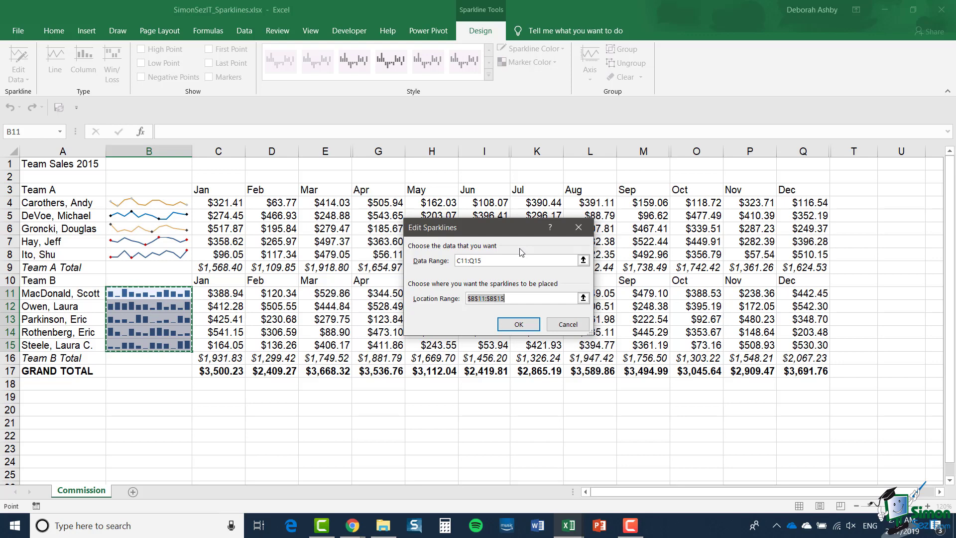
pyautogui.press('Return')
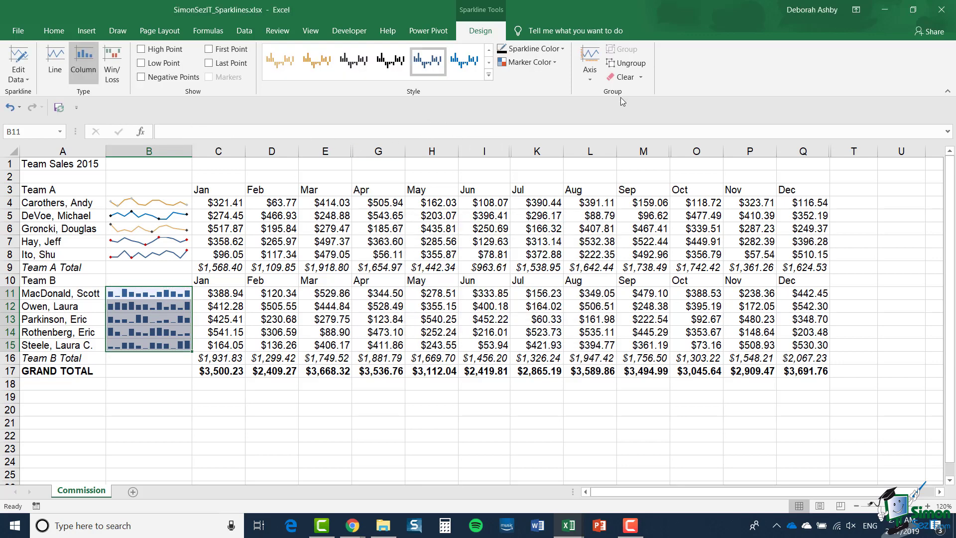
pyautogui.click(641, 78)
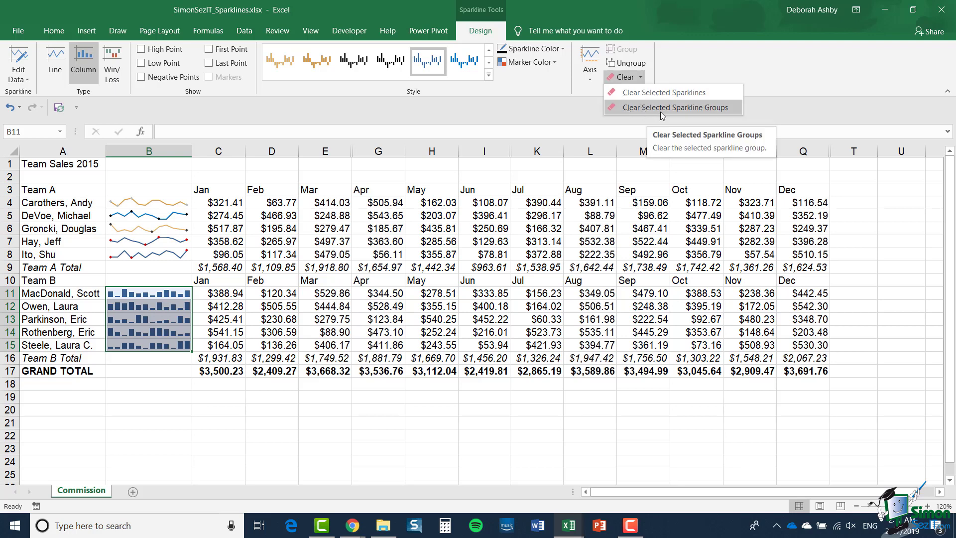
pyautogui.click(733, 68)
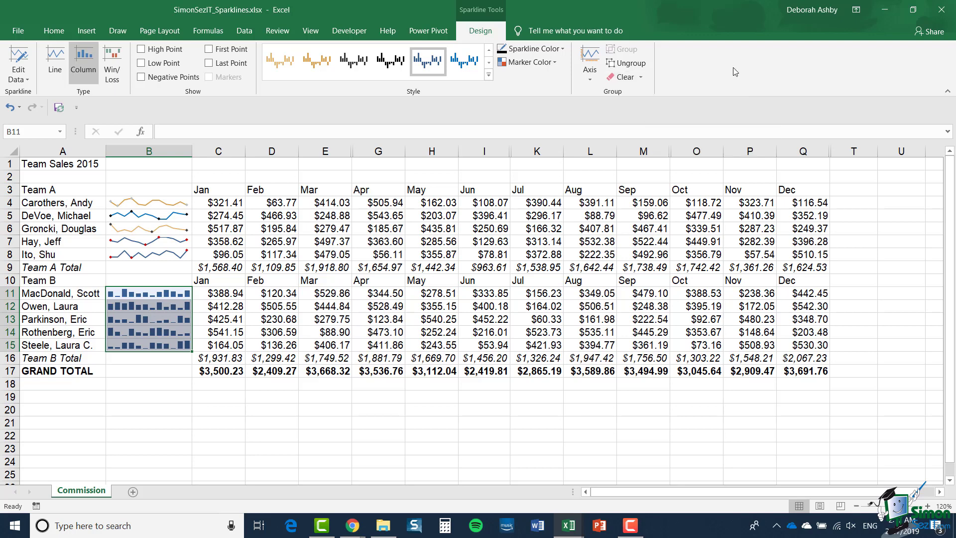